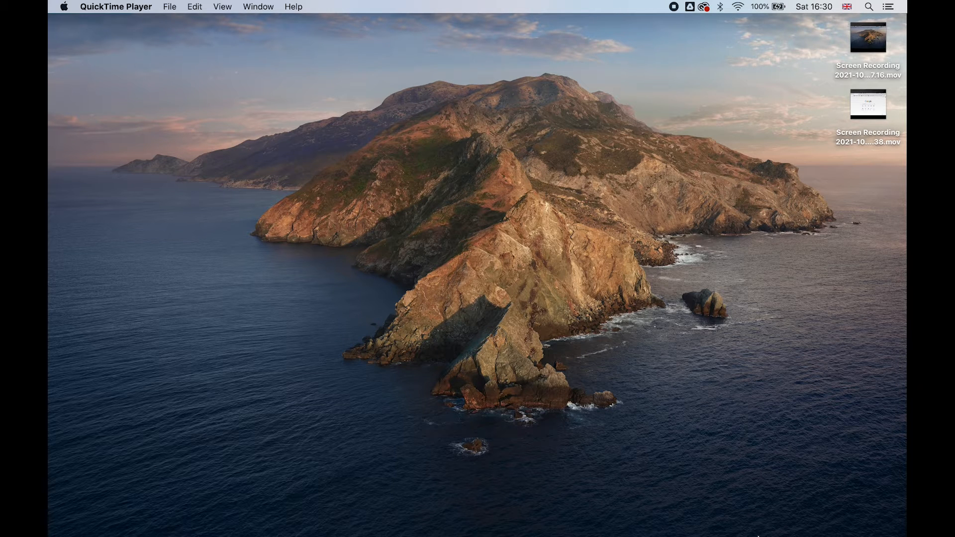
Open sketch.io in Chrome and launch the English version of Sketchpad, dismissing its welcome message
mouse_move(761, 536)
click(844, 534)
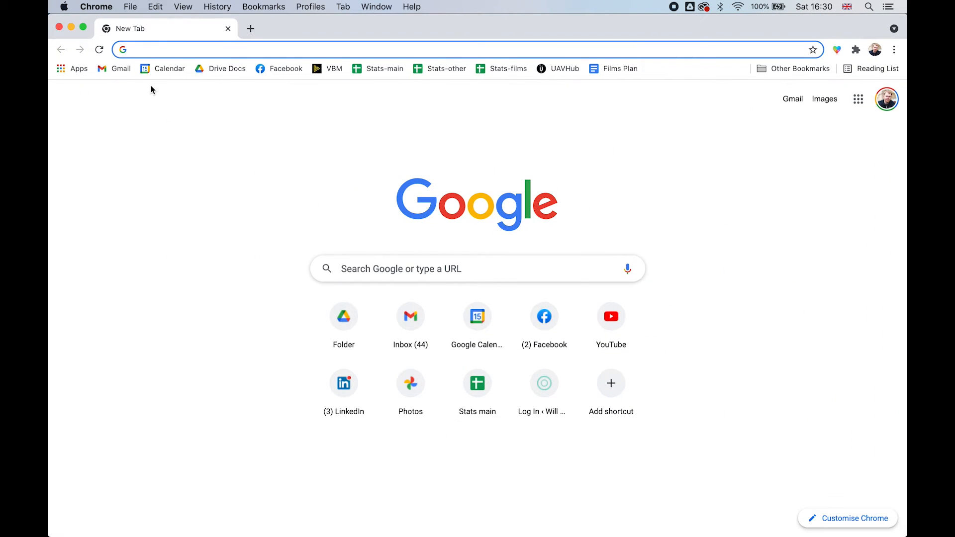
text(sketch.io)
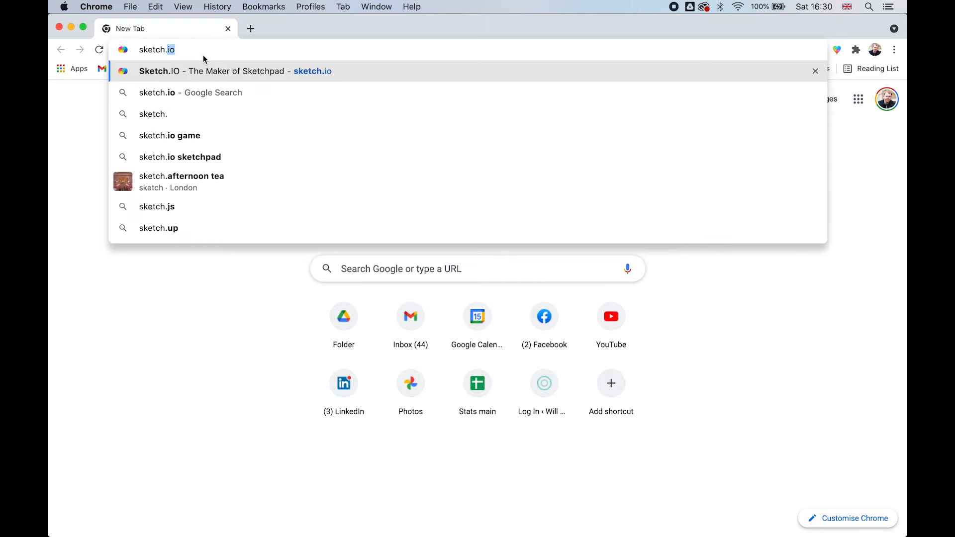
key(Return)
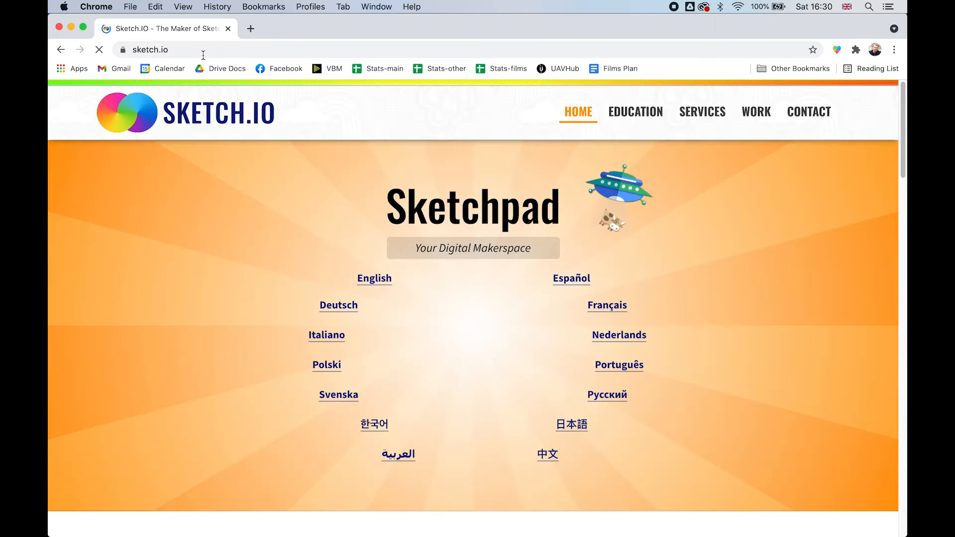
click(384, 282)
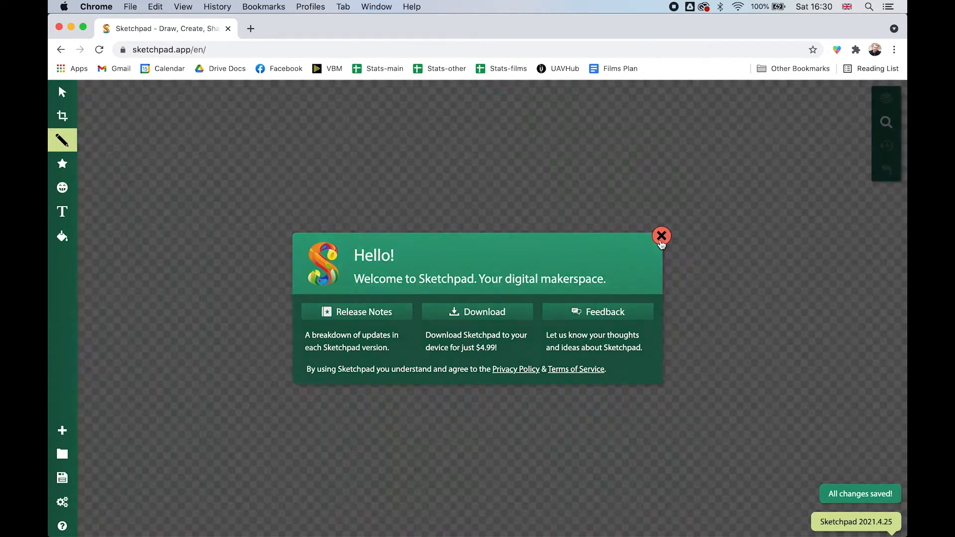
click(662, 238)
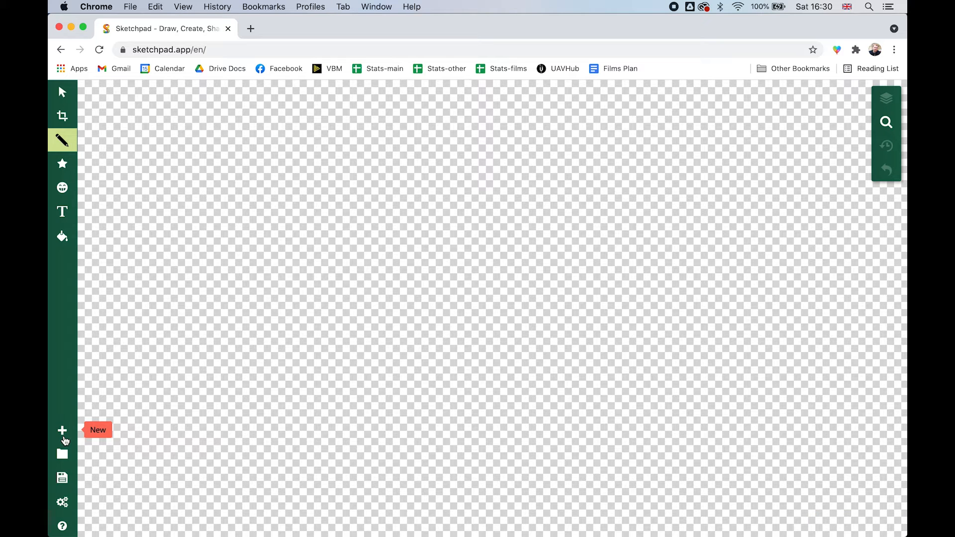
Create a new transparent canvas with a custom size of 600 by 600 px
click(63, 433)
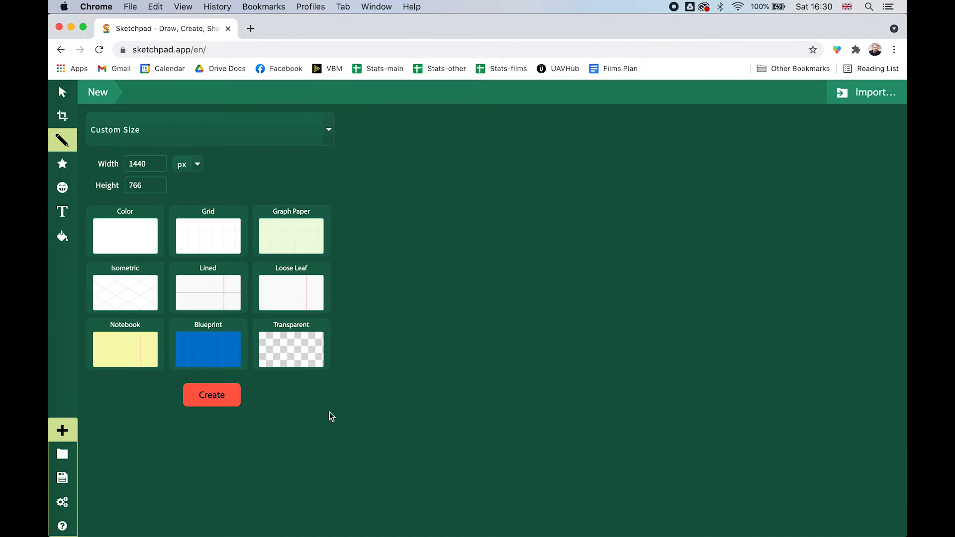
click(314, 349)
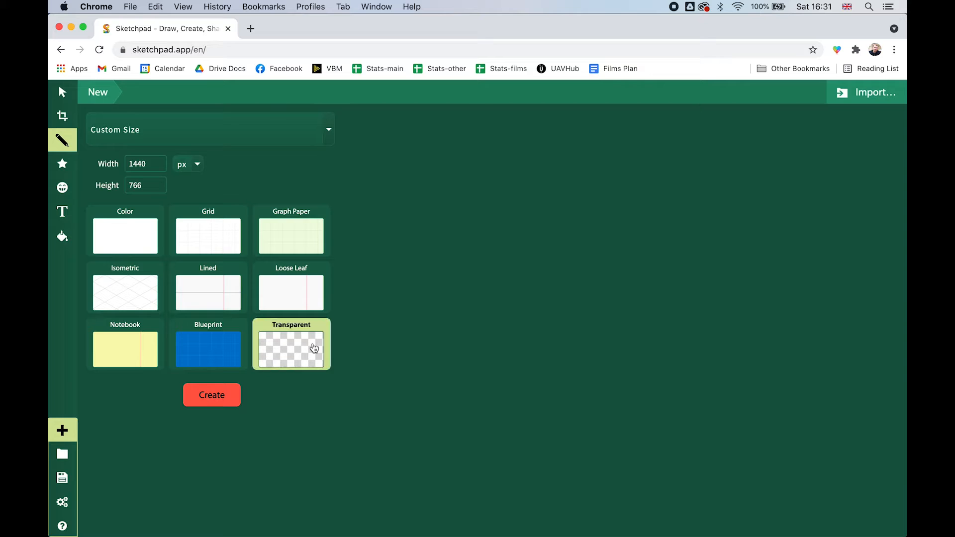
double_click(140, 163)
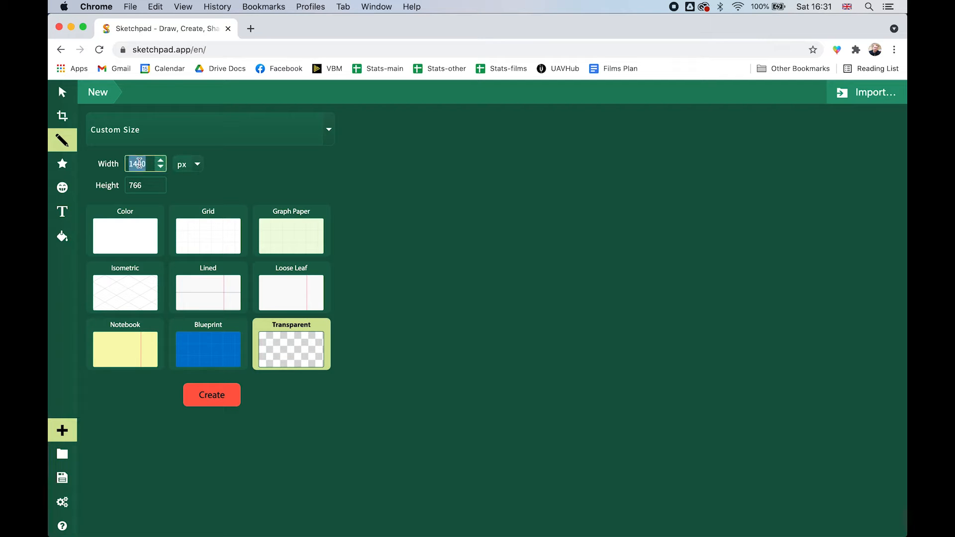
text(600)
double_click(135, 186)
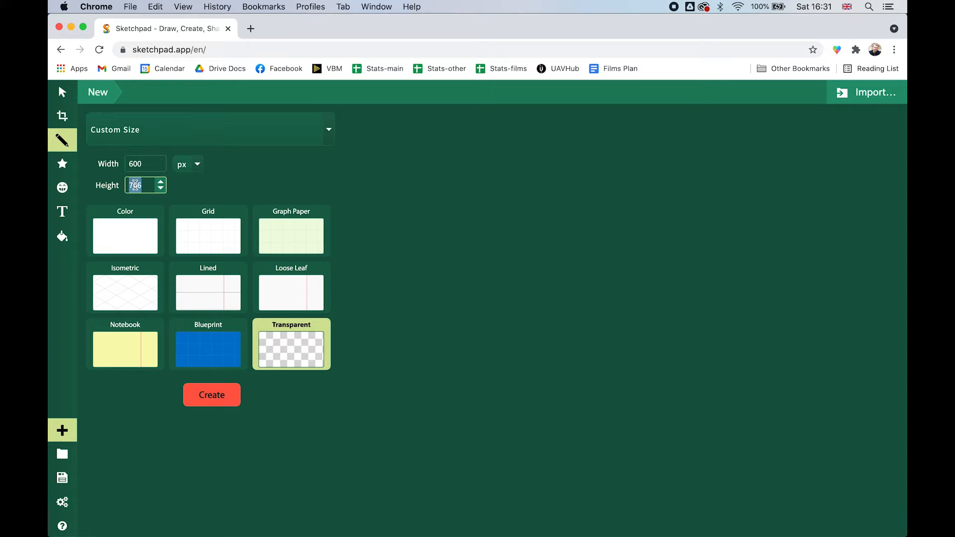
text(600)
click(210, 393)
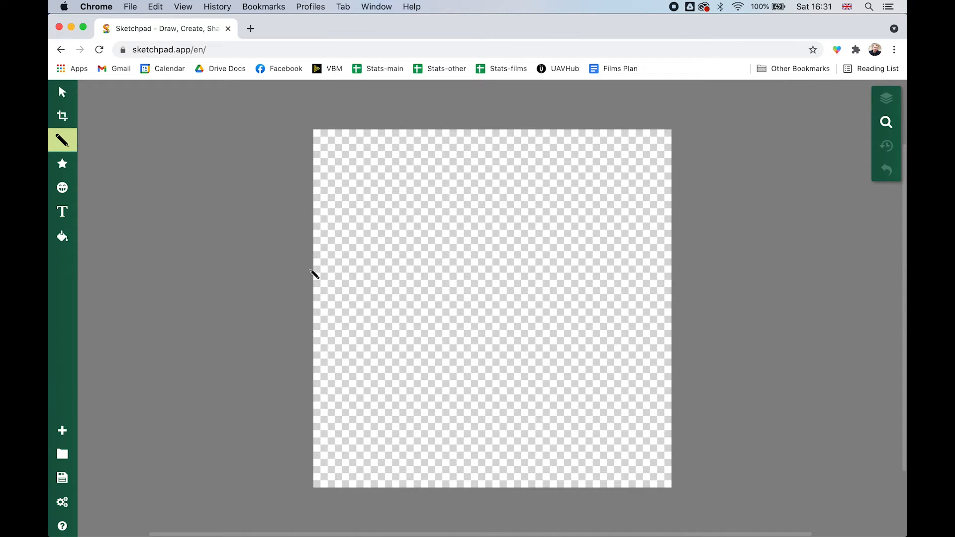
click(323, 272)
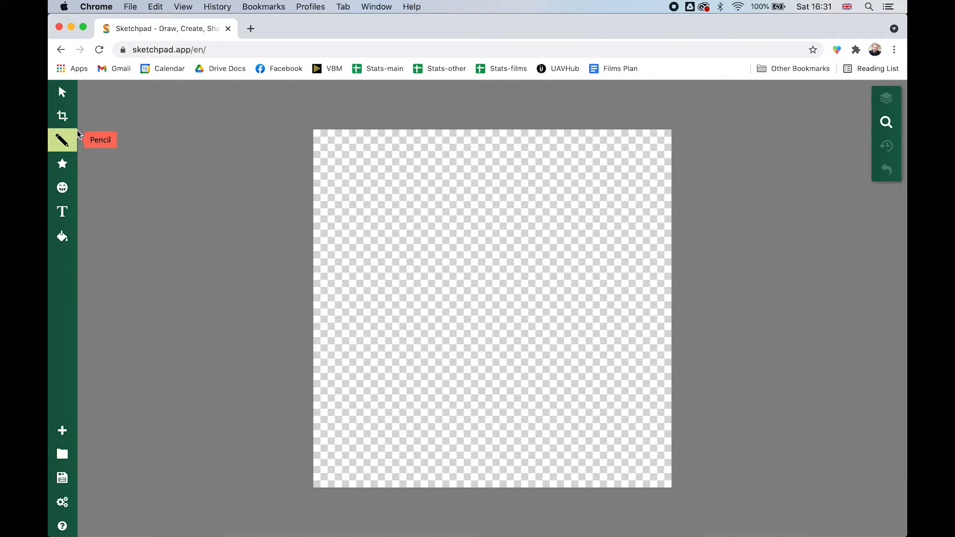
Look through the available brush types and switch from Pencil to Paintbrush
click(64, 143)
click(174, 124)
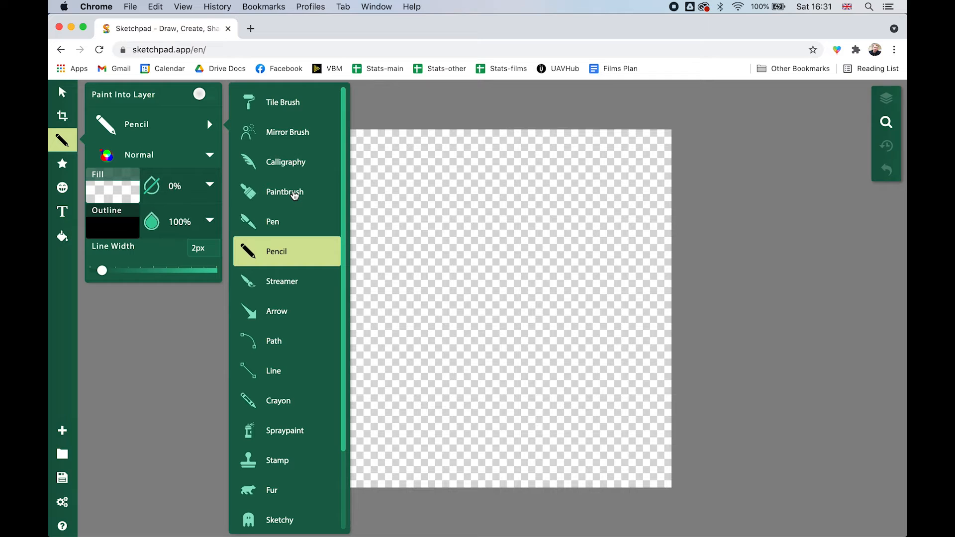
scroll(294, 196, down, 3)
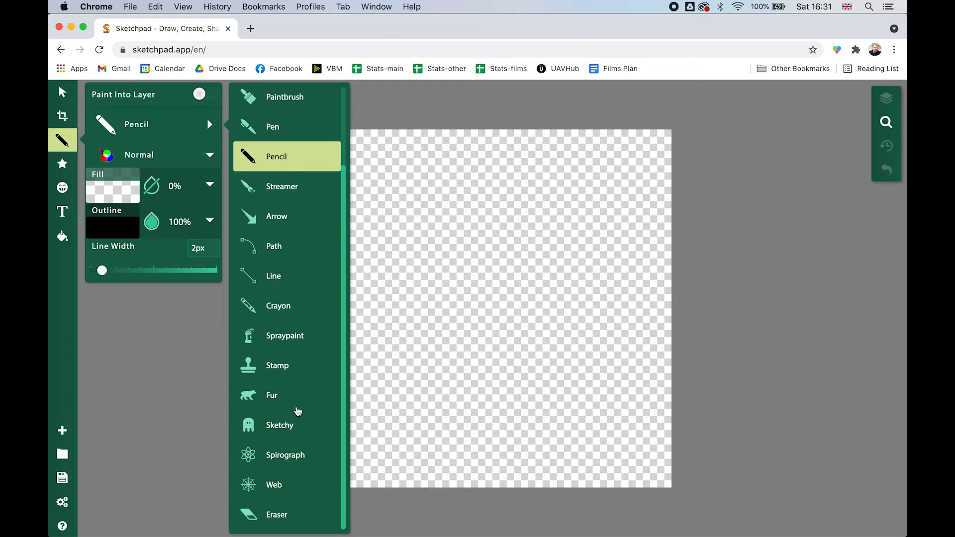
scroll(297, 411, up, 3)
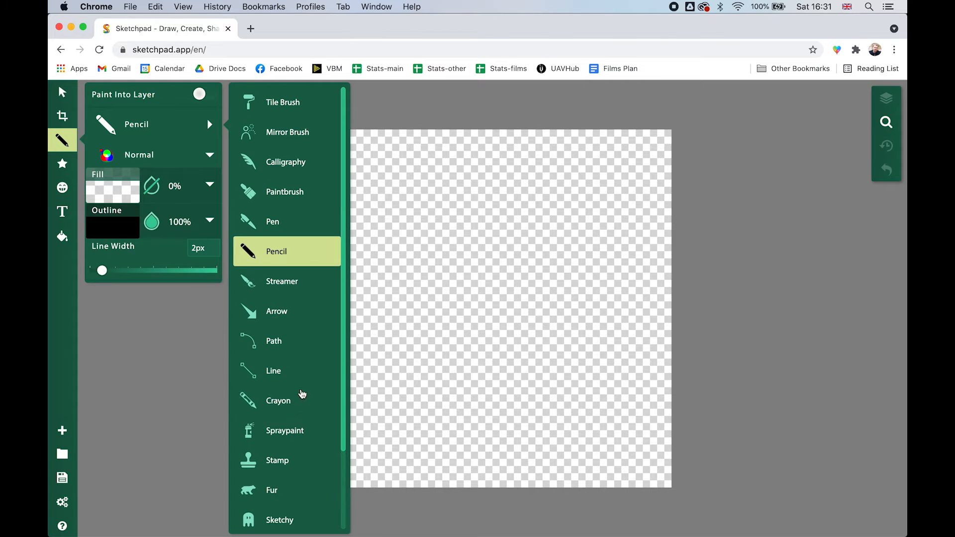
click(297, 192)
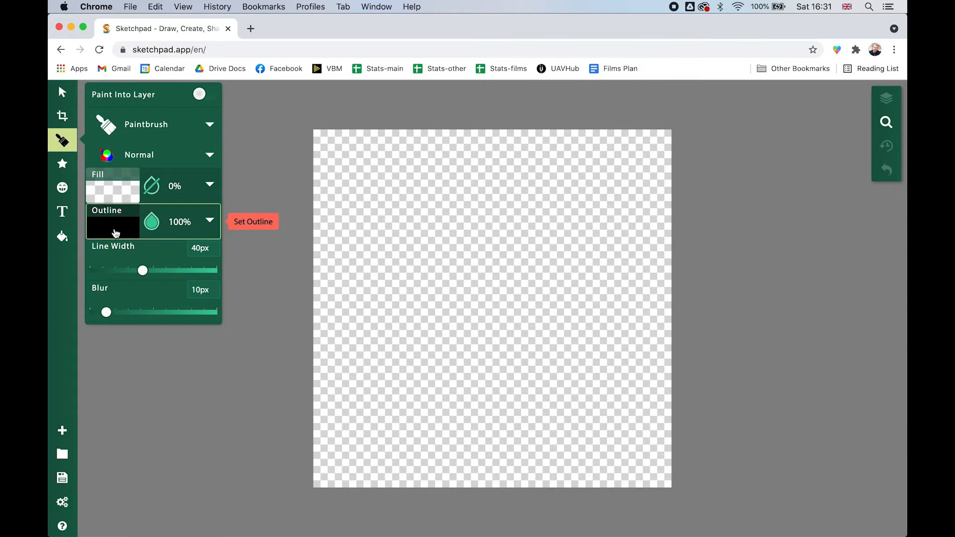
Paint a closed eight-pointed star outline across the canvas in yellow #fffd07, with 10 px line width and 0 px blur
click(209, 220)
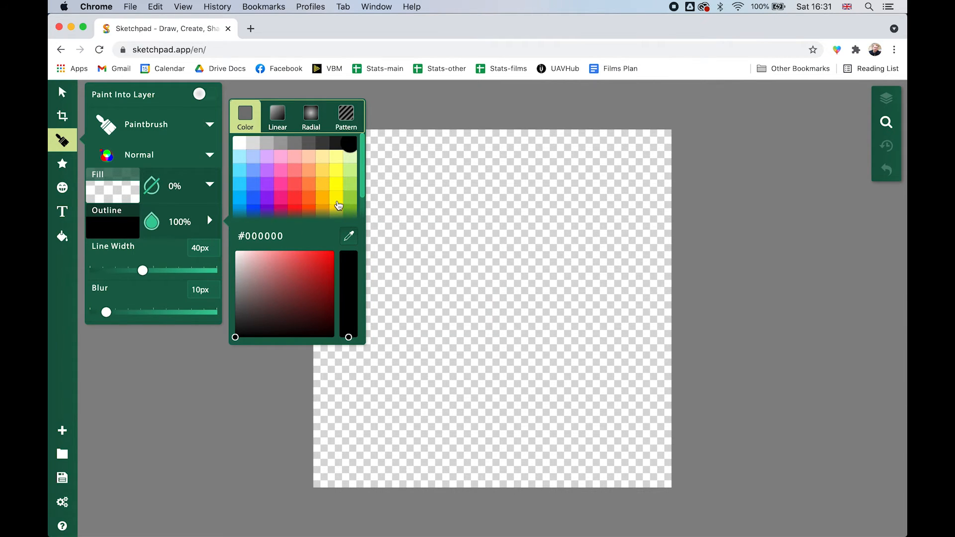
click(336, 185)
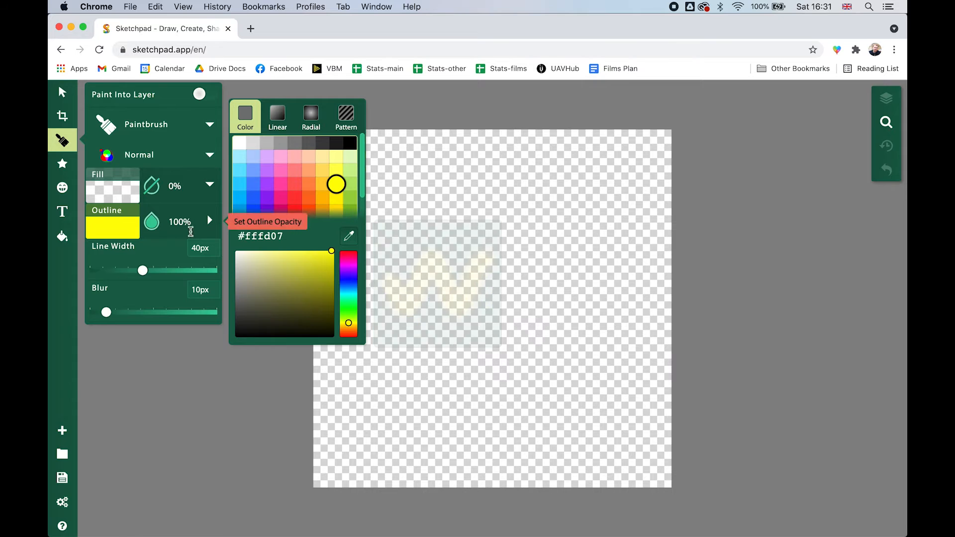
mouse_move(142, 270)
mouse_down()
mouse_move(105, 271)
mouse_move(116, 272)
mouse_up()
drag(108, 314, 88, 312)
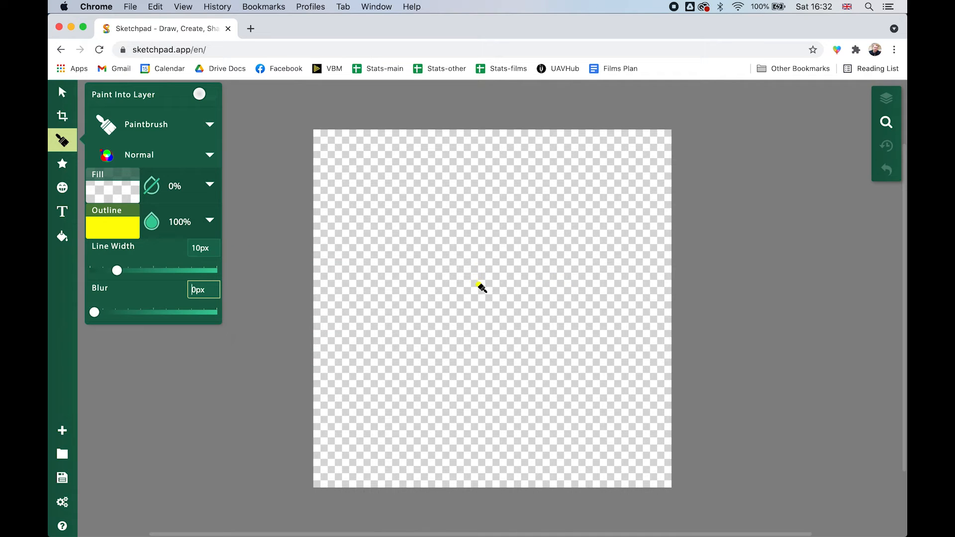
mouse_move(477, 286)
mouse_down()
mouse_move(489, 173)
mouse_move(507, 279)
mouse_move(605, 222)
mouse_move(541, 303)
mouse_move(582, 307)
mouse_move(535, 367)
mouse_move(411, 399)
mouse_move(420, 309)
mouse_move(467, 270)
mouse_move(478, 288)
mouse_up()
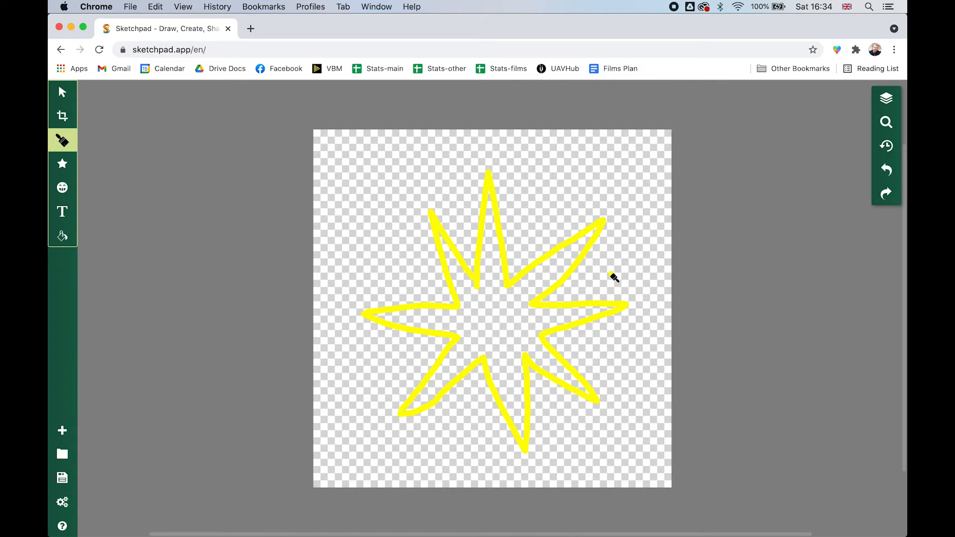
Try out undo and redo on a short test stroke and the star outline
drag(547, 229, 571, 201)
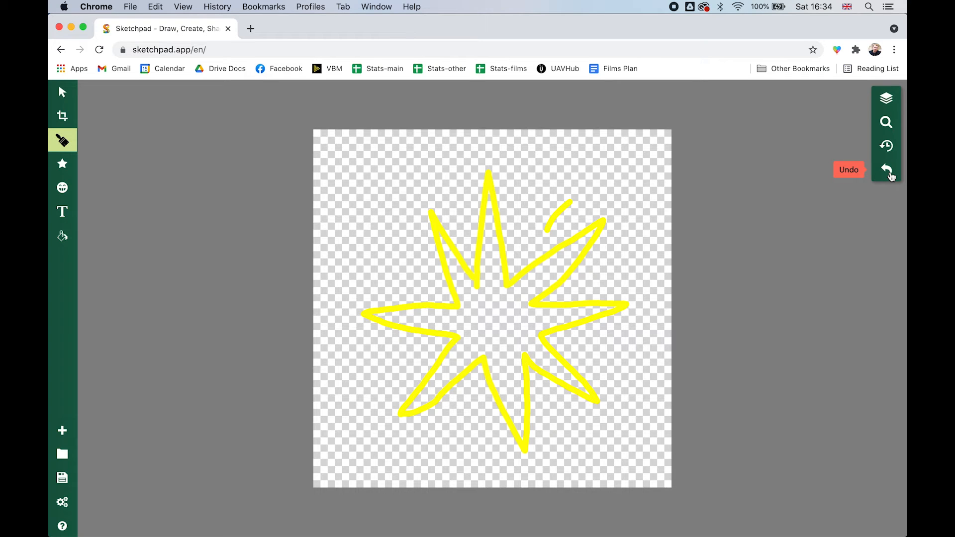
click(888, 171)
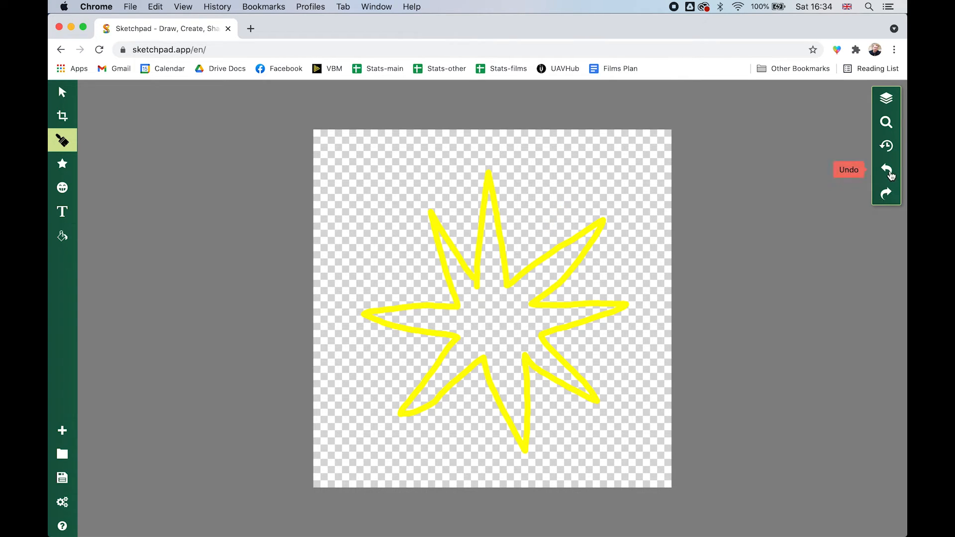
click(891, 177)
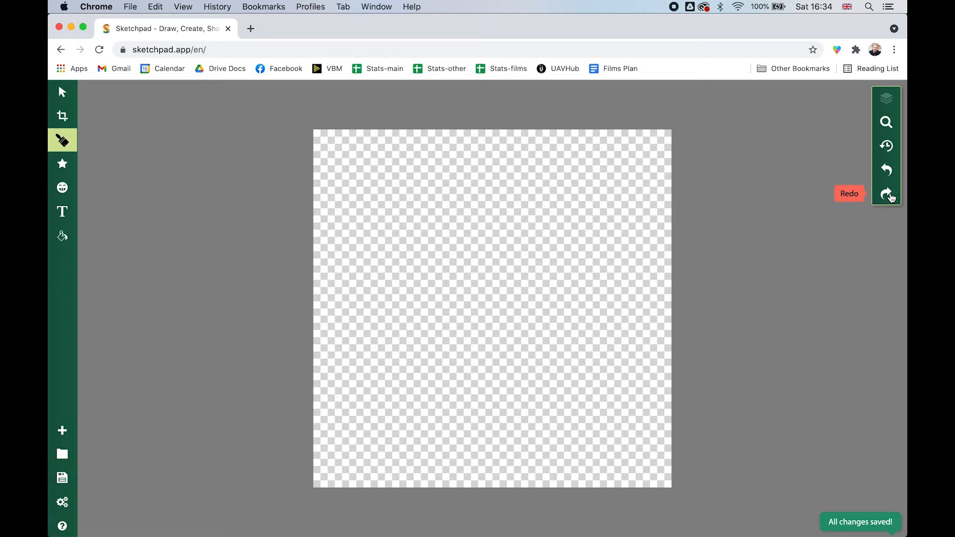
click(890, 197)
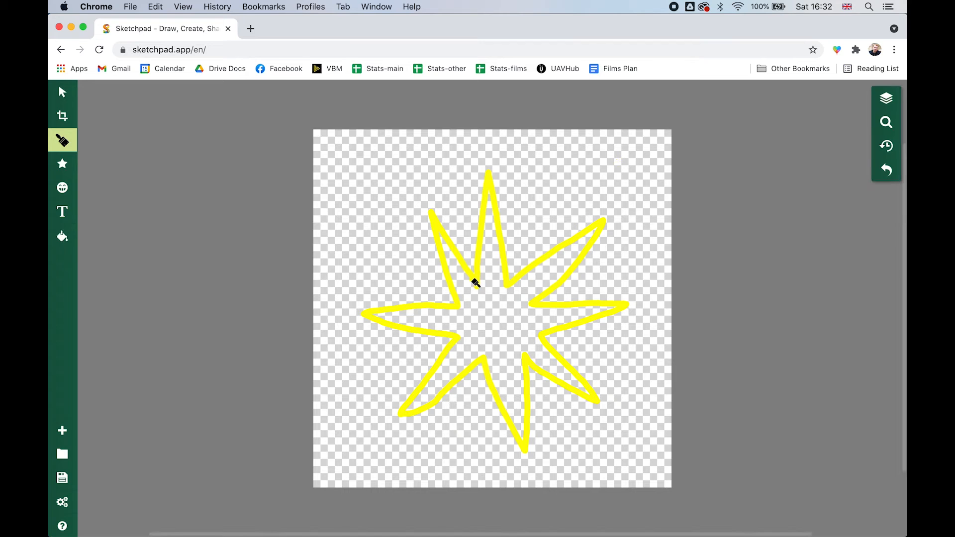
Fill the inside of the star with yellow #fffd07 using Pixel Fill at 60% tolerance
click(497, 316)
click(60, 236)
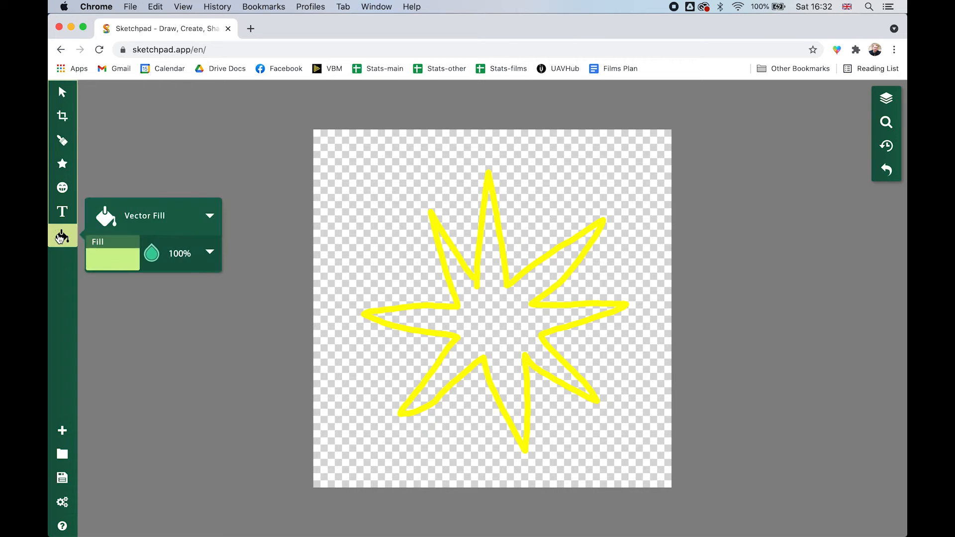
click(170, 222)
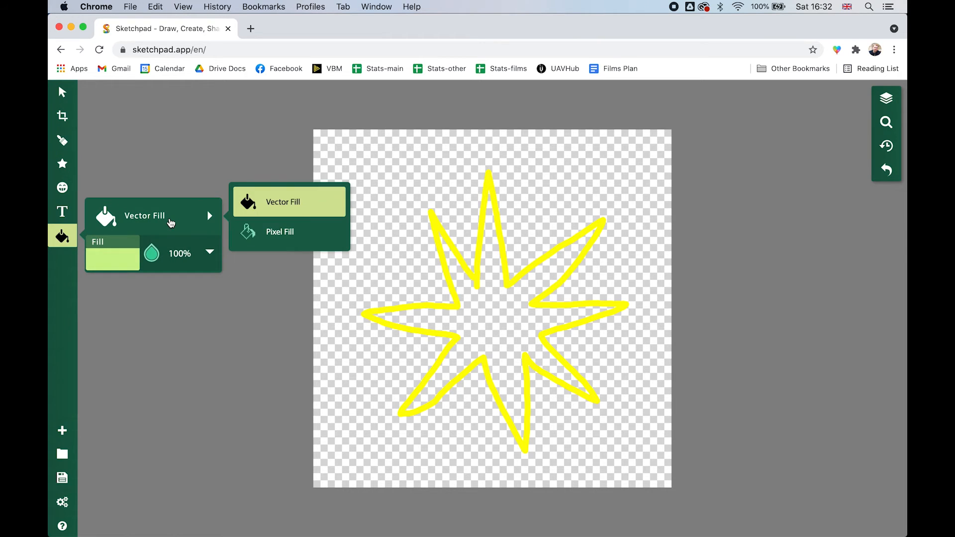
click(279, 232)
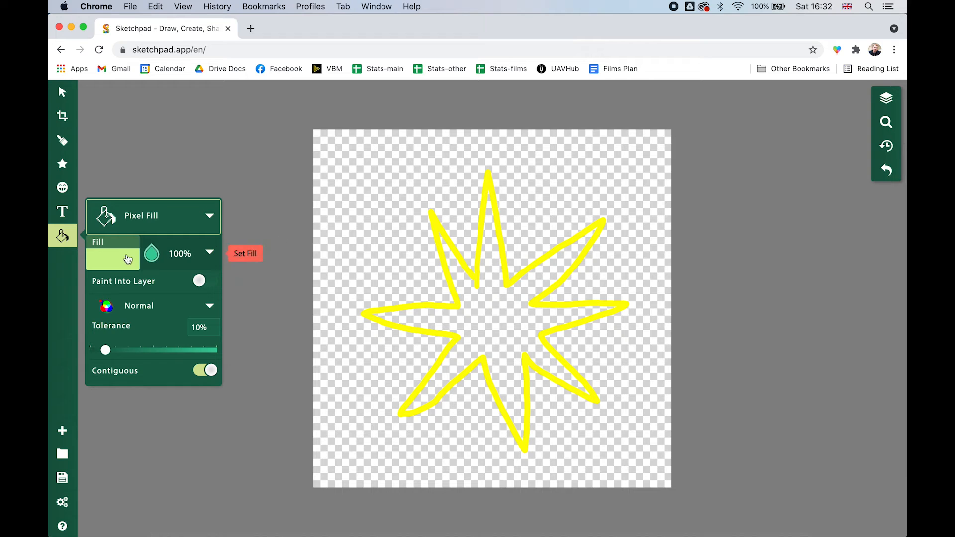
click(209, 252)
click(336, 215)
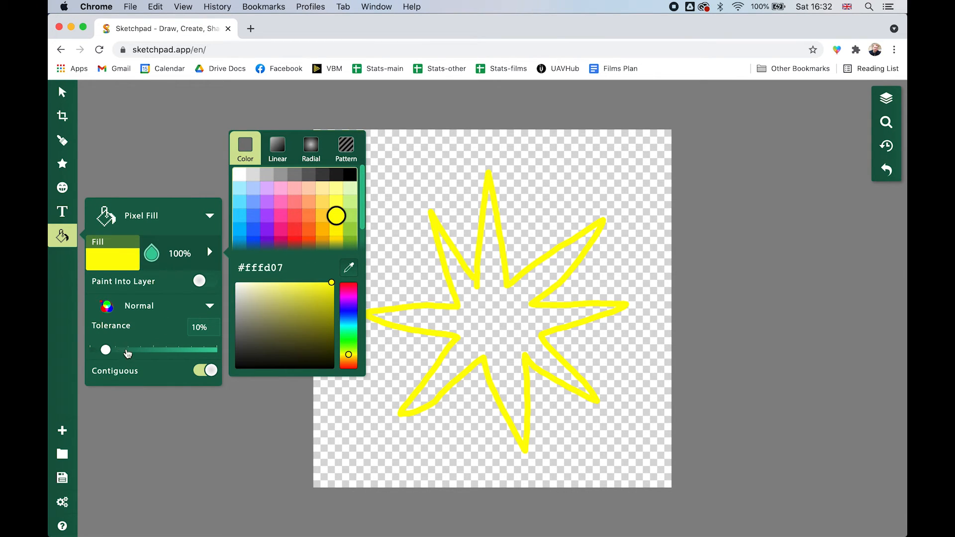
drag(105, 351, 165, 352)
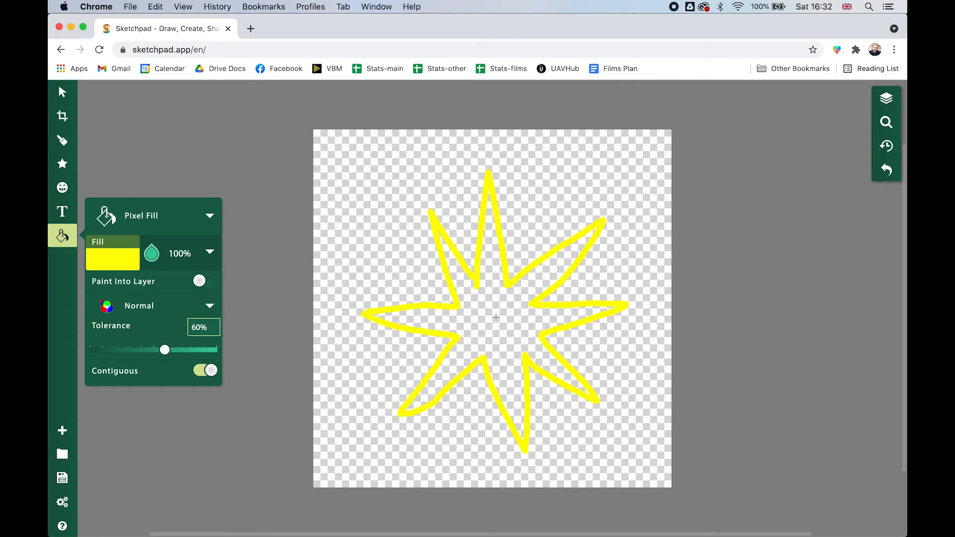
click(496, 317)
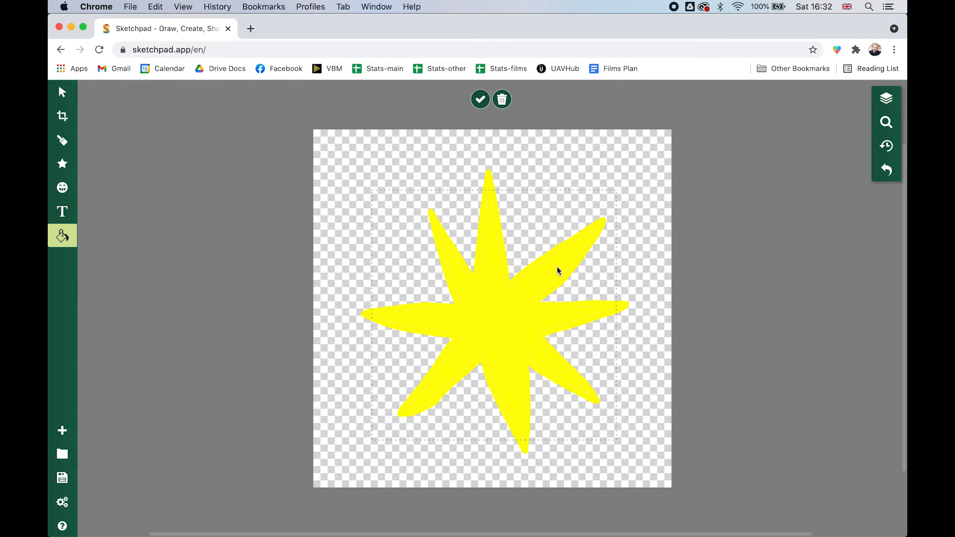
click(491, 313)
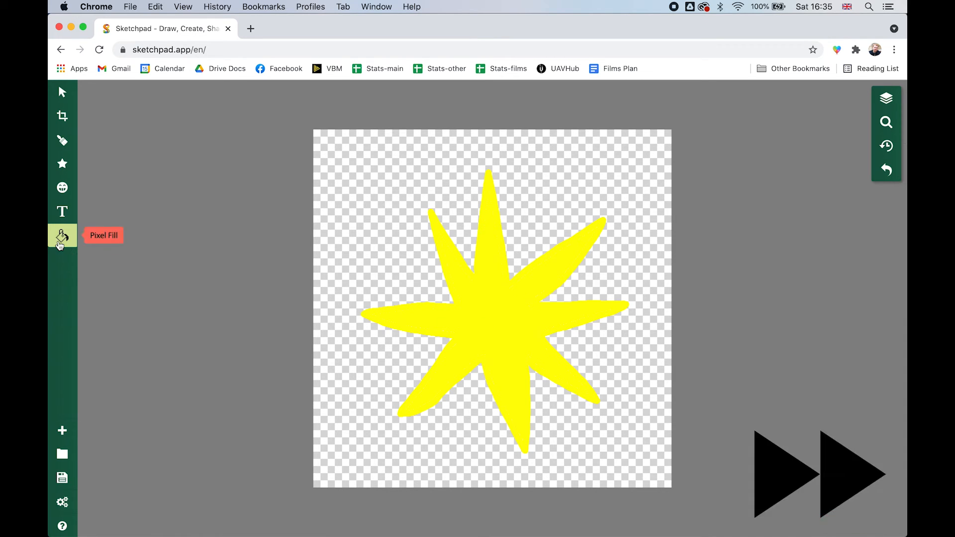
Paint a small jagged orange shape at the star's centre and fill it with orange
click(63, 141)
drag(117, 271, 112, 273)
mouse_move(499, 292)
mouse_down()
mouse_move(488, 344)
mouse_move(499, 291)
mouse_move(492, 239)
mouse_up()
click(62, 236)
click(113, 199)
click(497, 320)
Paint a short orange line along the middle of each of the star's points
click(62, 141)
drag(539, 281, 570, 259)
drag(464, 282, 447, 257)
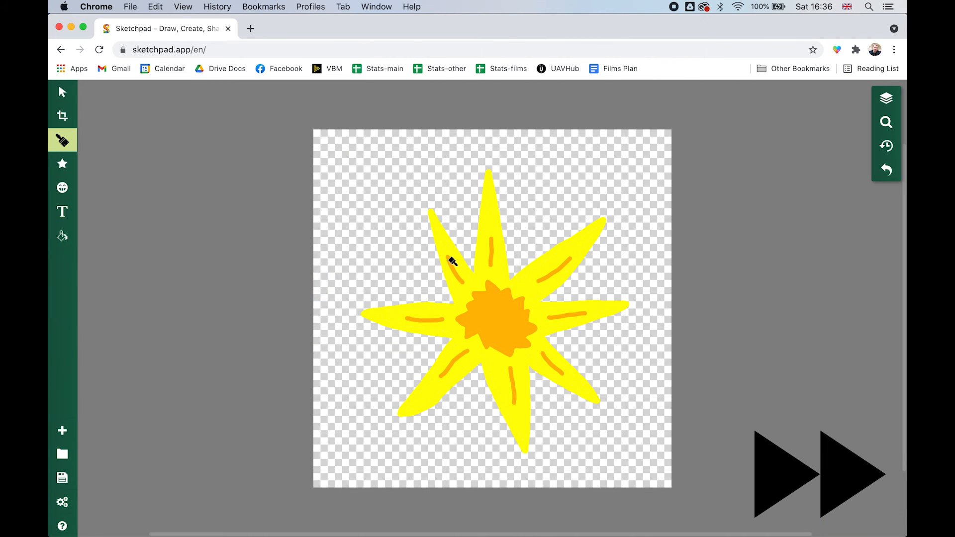
Paint a red blob with a darker red spot in the middle of the orange centre
click(62, 140)
click(113, 227)
click(294, 210)
drag(497, 307, 502, 331)
drag(482, 321, 498, 319)
click(62, 141)
click(113, 228)
click(336, 171)
click(240, 143)
Set the brush outline back to yellow and paint short dashes extending outward from the tips of the star
click(63, 141)
click(113, 228)
click(336, 184)
drag(487, 159, 484, 145)
drag(614, 214, 640, 193)
drag(390, 425, 371, 432)
drag(353, 311, 327, 308)
drag(427, 199, 406, 158)
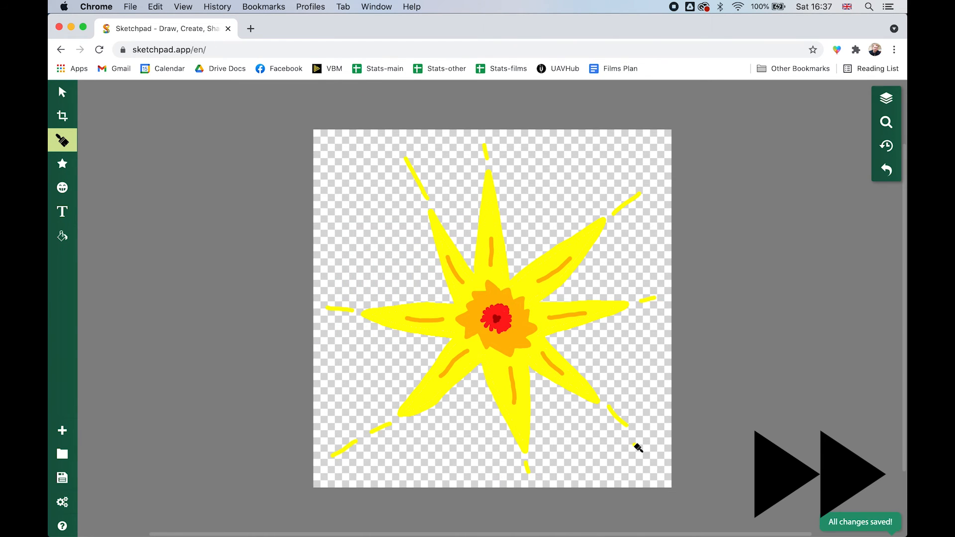
drag(654, 186, 661, 179)
Reduce the brush's line width and paint thin yellow rays radiating outward in the gaps all around the star
click(63, 140)
drag(113, 271, 102, 270)
drag(521, 198, 529, 155)
drag(578, 182, 609, 158)
drag(617, 379, 654, 414)
drag(412, 372, 355, 372)
drag(409, 239, 384, 178)
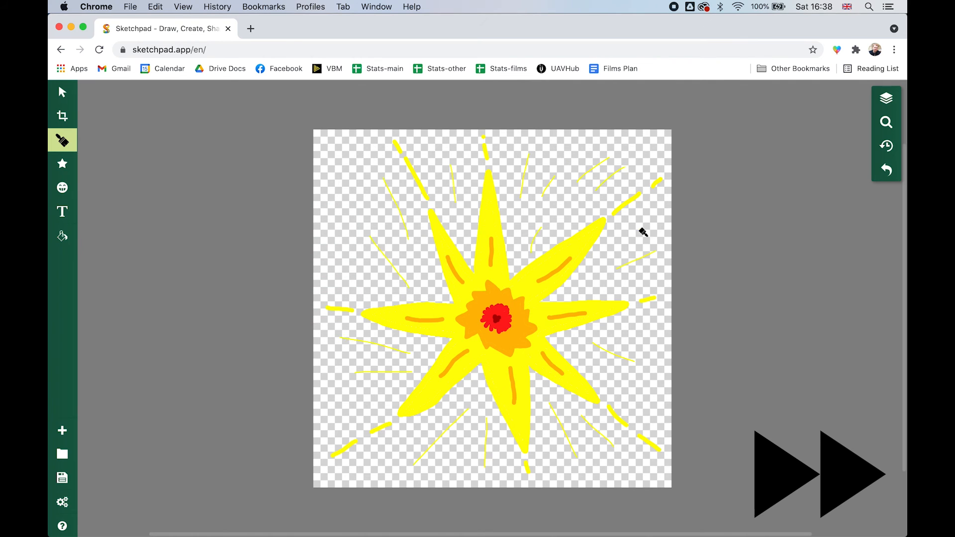
drag(639, 229, 654, 211)
drag(458, 454, 433, 478)
drag(368, 151, 355, 132)
drag(566, 211, 572, 202)
drag(622, 458, 653, 474)
drag(589, 478, 597, 485)
drag(431, 275, 415, 256)
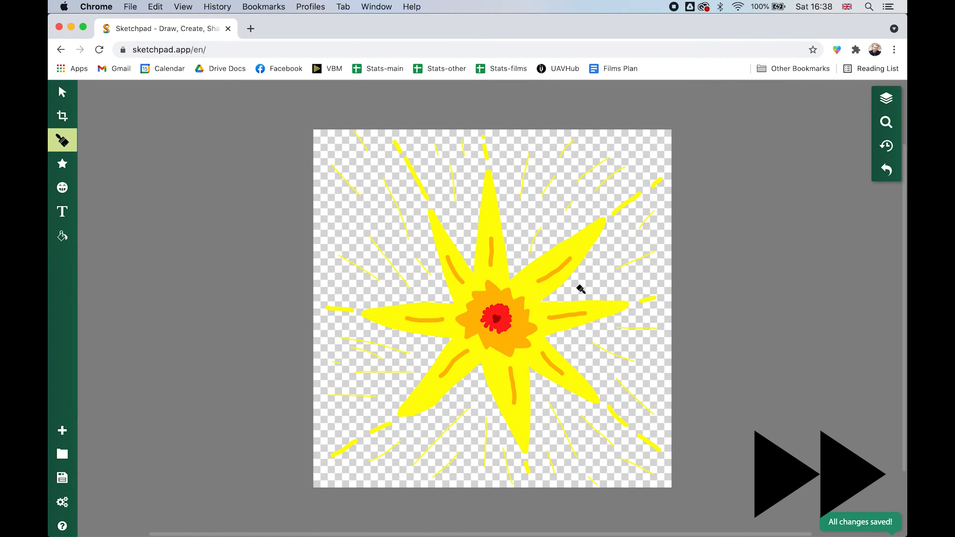
Increase the brush's line width and paint long, thick yellow rays outward between the star's points
click(62, 141)
drag(102, 271, 113, 271)
drag(435, 290, 351, 212)
drag(522, 248, 574, 170)
drag(575, 290, 654, 258)
drag(578, 345, 652, 383)
drag(547, 396, 599, 477)
drag(476, 396, 456, 480)
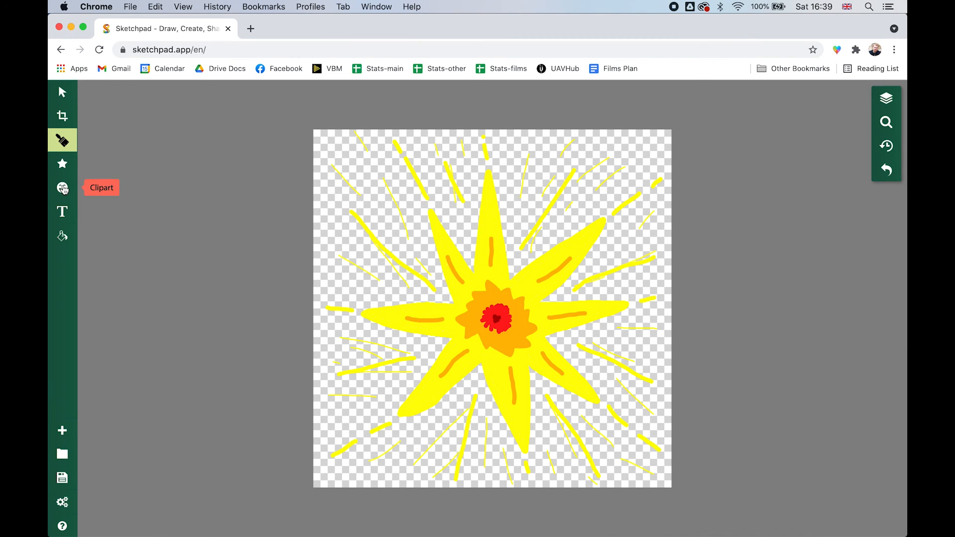
click(63, 141)
click(120, 136)
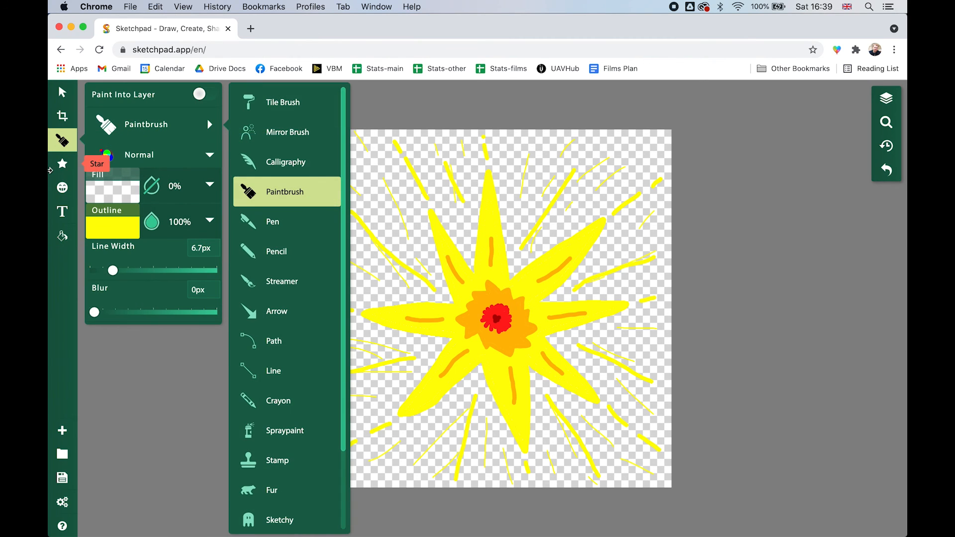
click(62, 191)
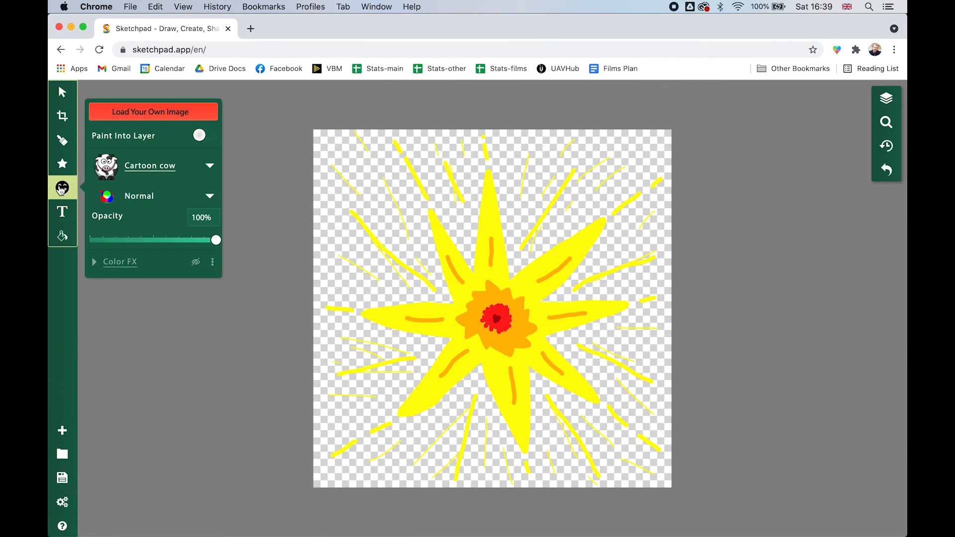
click(62, 212)
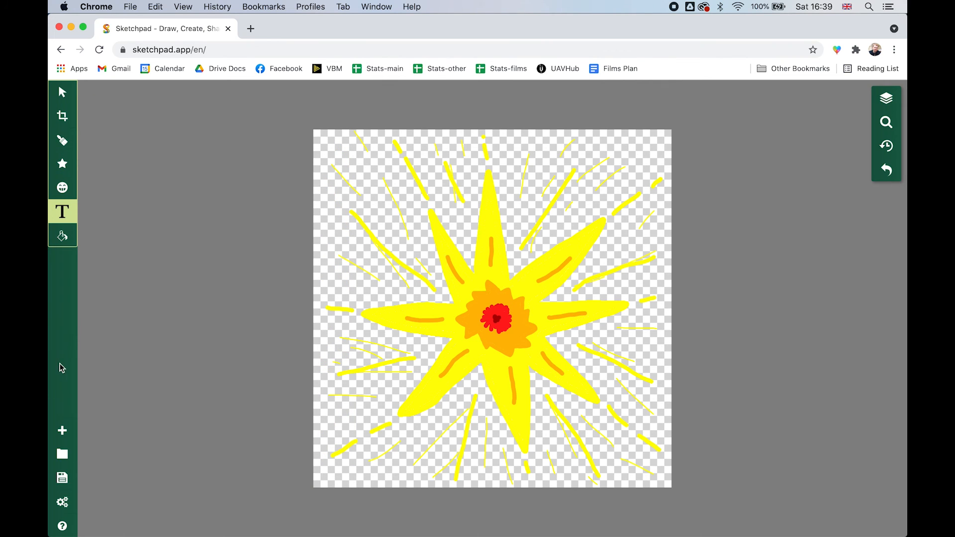
Export the finished starburst drawing by downloading it as a PNG file
click(63, 480)
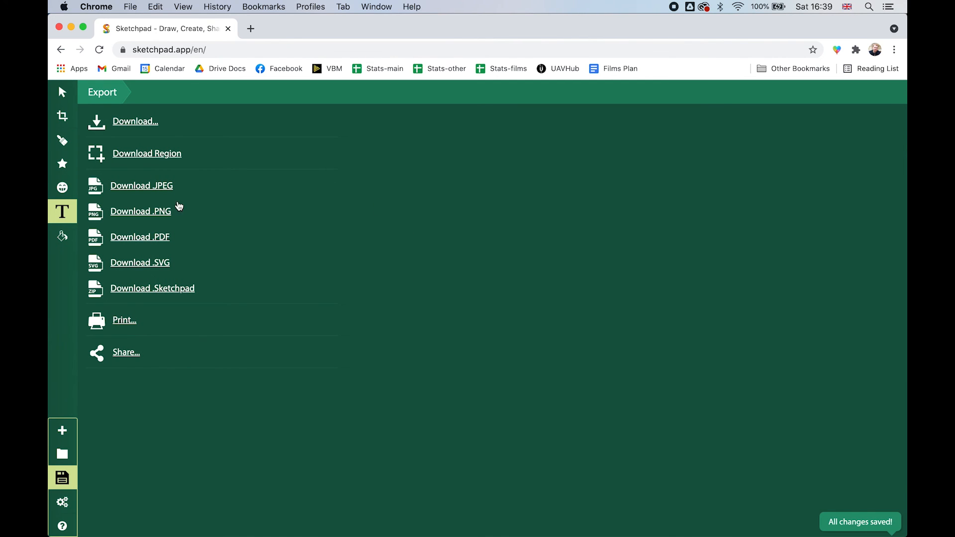
click(155, 214)
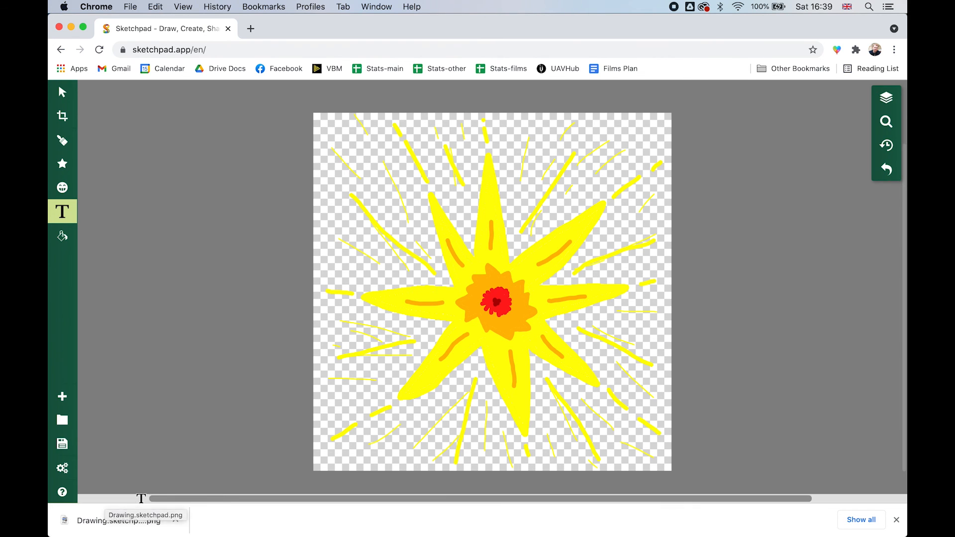
click(192, 324)
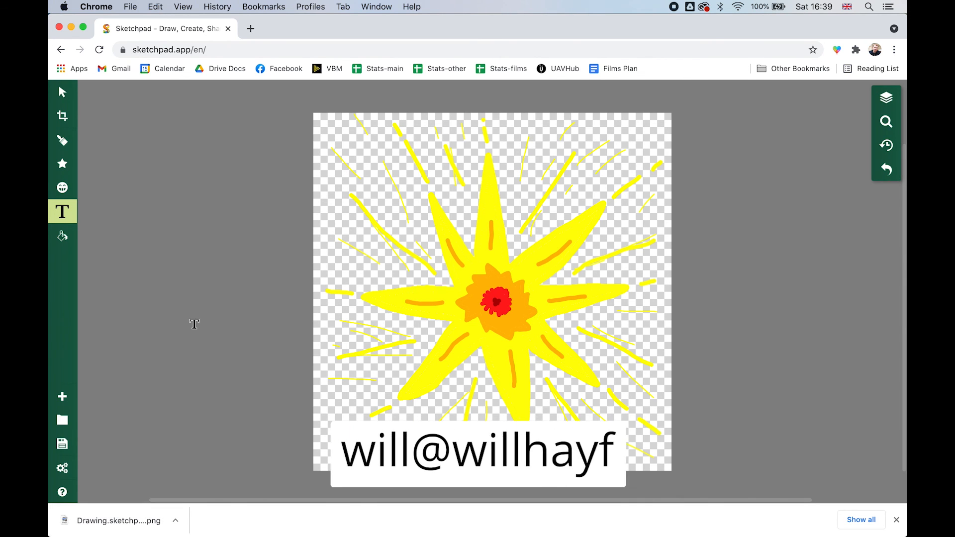